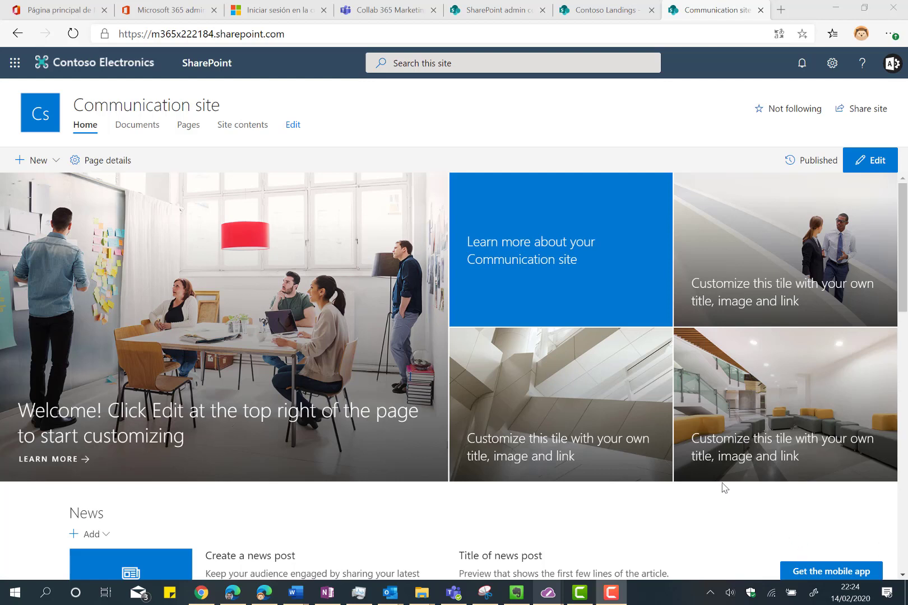
# Look over the root Communication site and the Contoso Landings home page, and copy the full URL of Contoso Landings
pyautogui.scroll(-5, 714, 449)
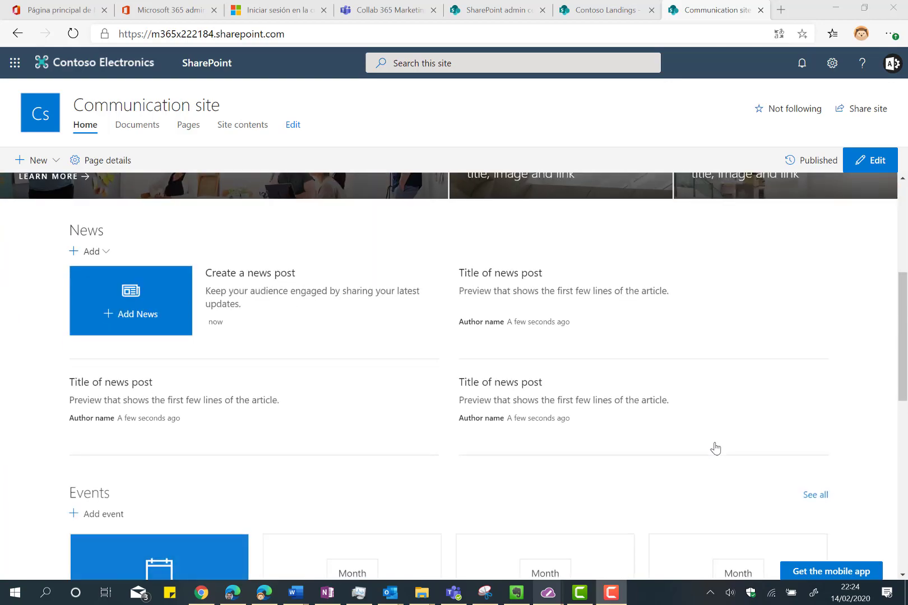
pyautogui.scroll(5, 715, 448)
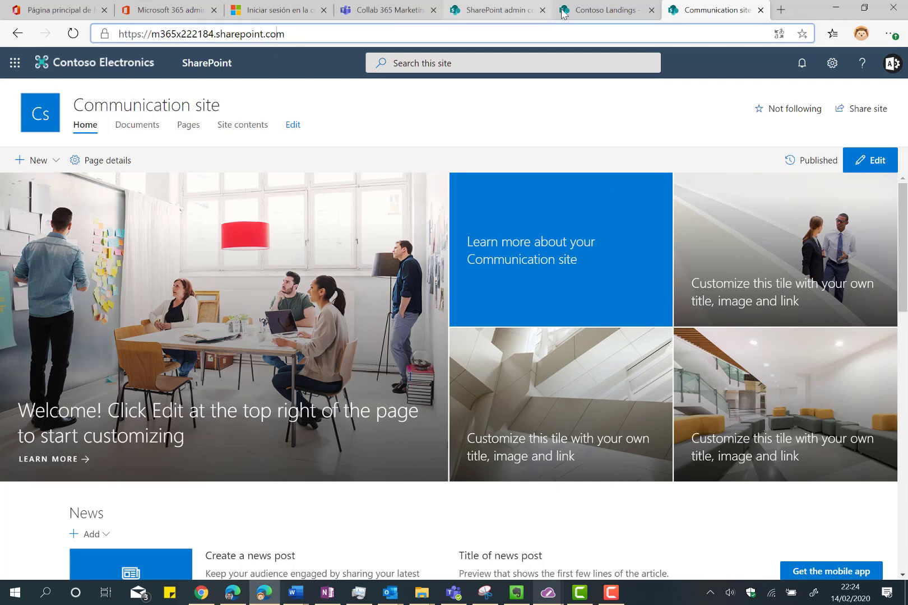
pyautogui.click(591, 12)
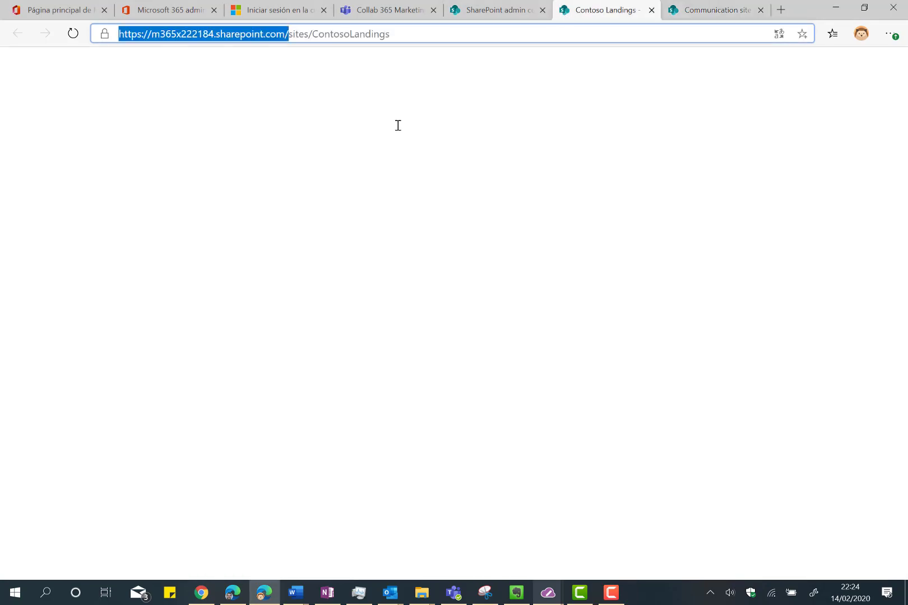
pyautogui.scroll(-2, 478, 329)
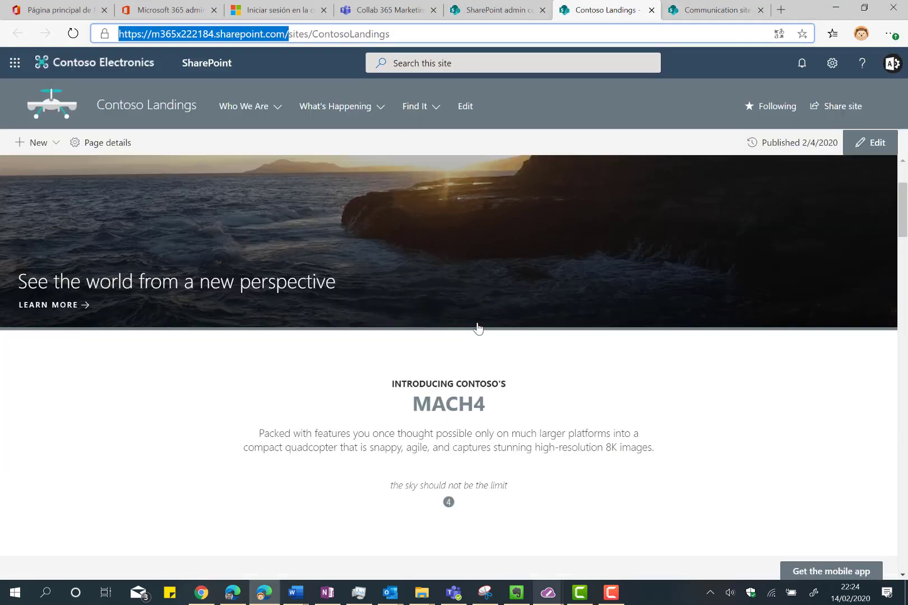
pyautogui.scroll(-8, 478, 329)
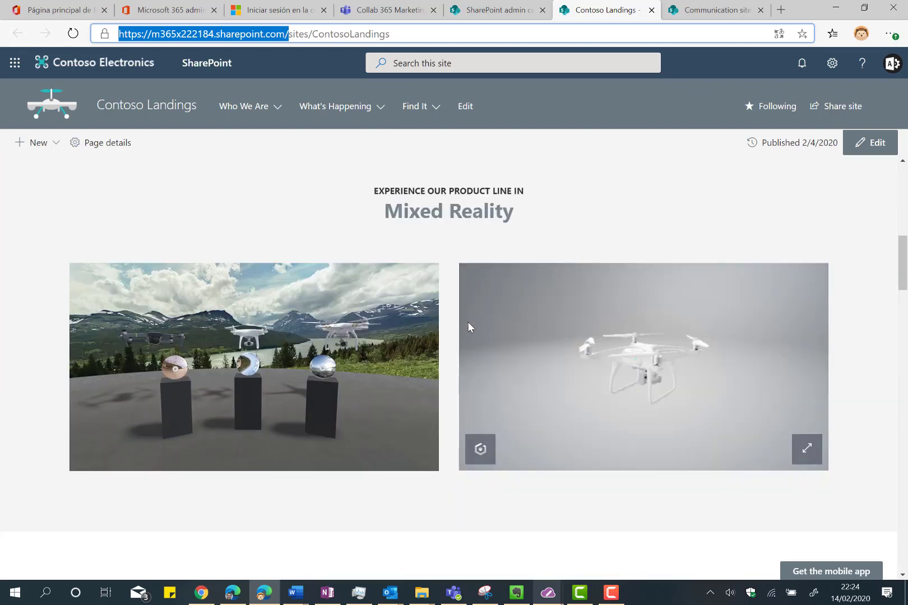
pyautogui.scroll(-3, 468, 322)
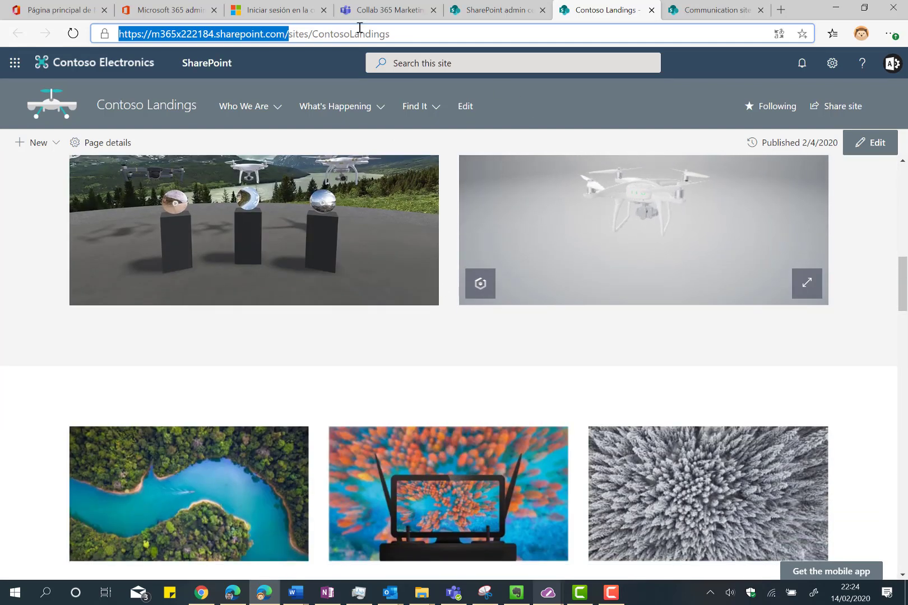
pyautogui.click(370, 30)
pyautogui.moveTo(398, 33); pyautogui.dragTo(106, 26)
pyautogui.hotkey('ctrl', 'c')
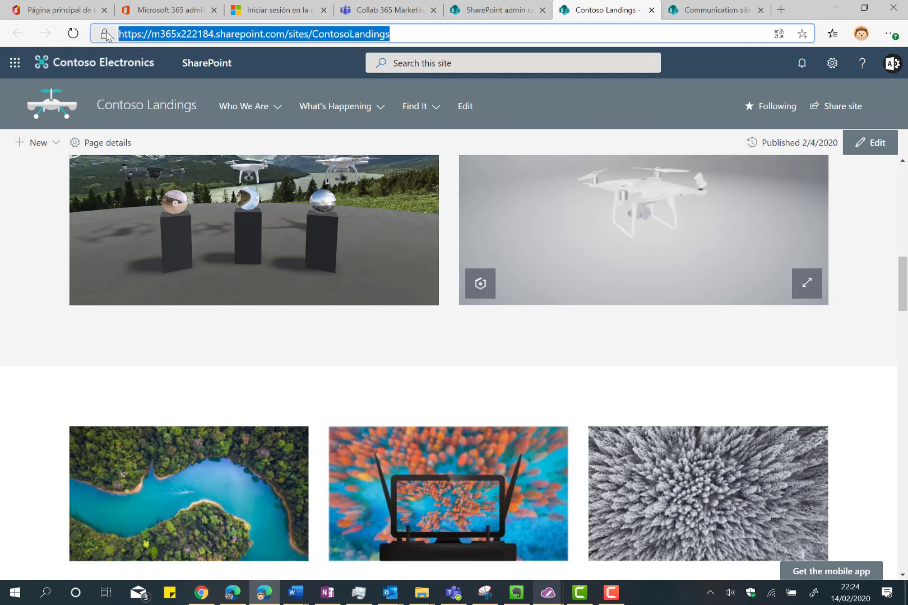
# In the SharePoint admin center, search the active sites for "Communi" and select the Communication site
pyautogui.click(470, 9)
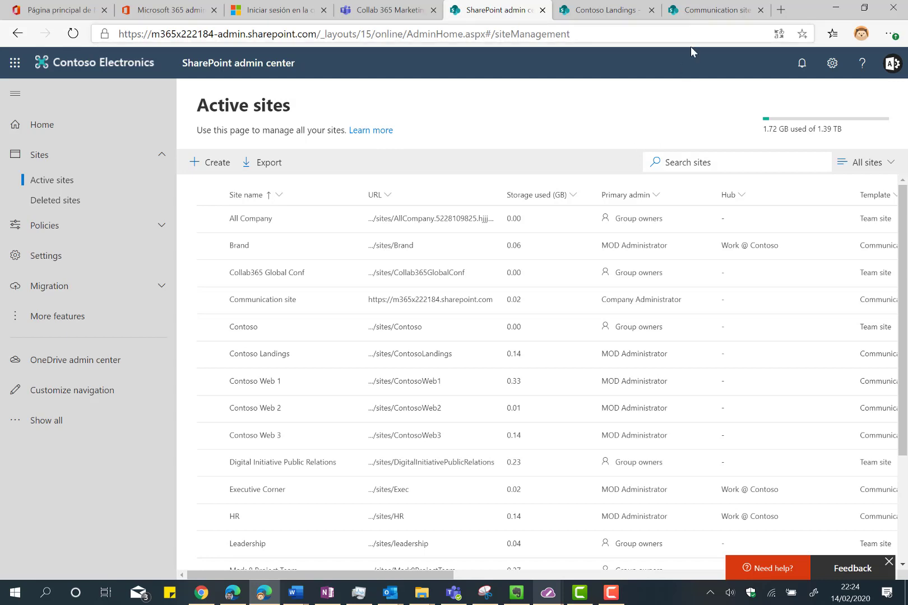
pyautogui.click(673, 162)
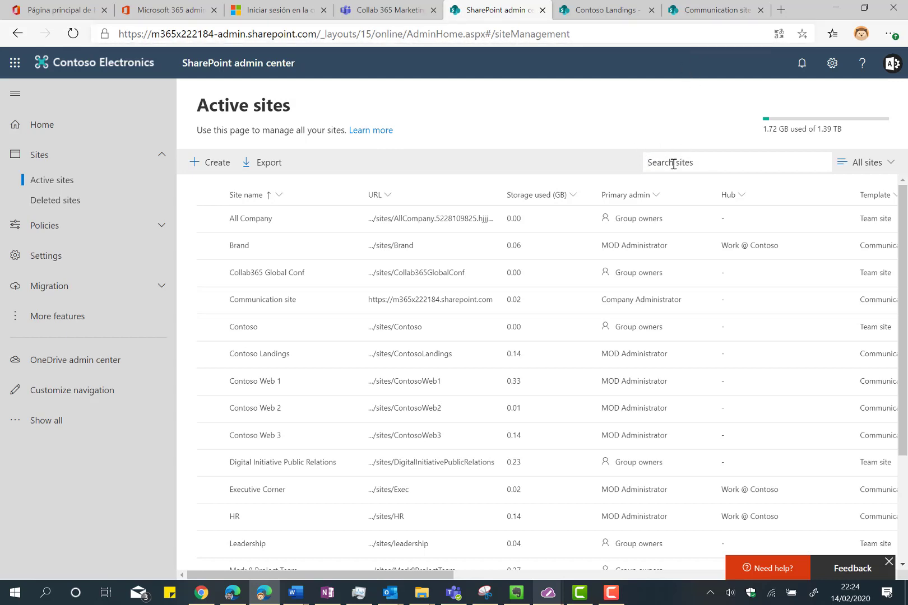
pyautogui.write('Communi')
pyautogui.press('Return')
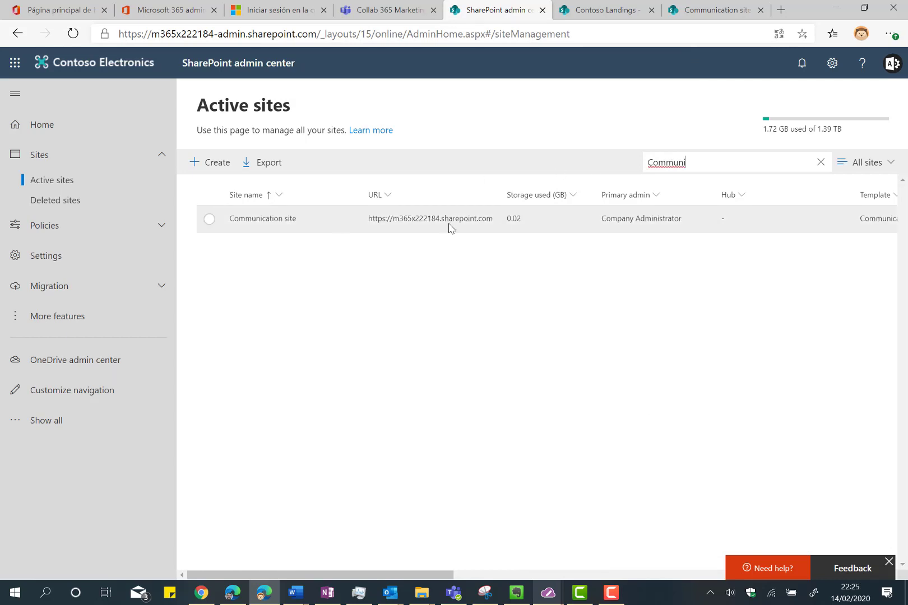
pyautogui.click(209, 219)
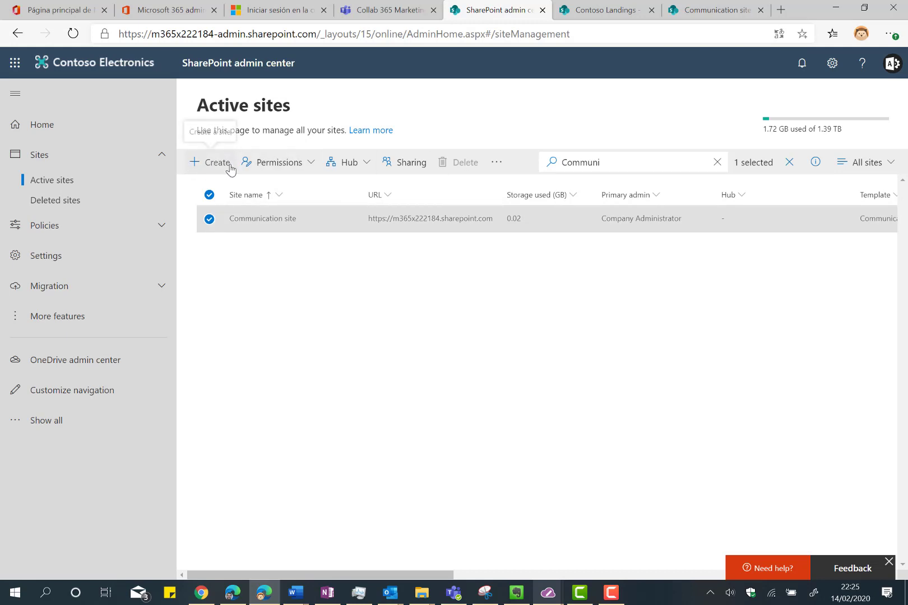
pyautogui.click(501, 168)
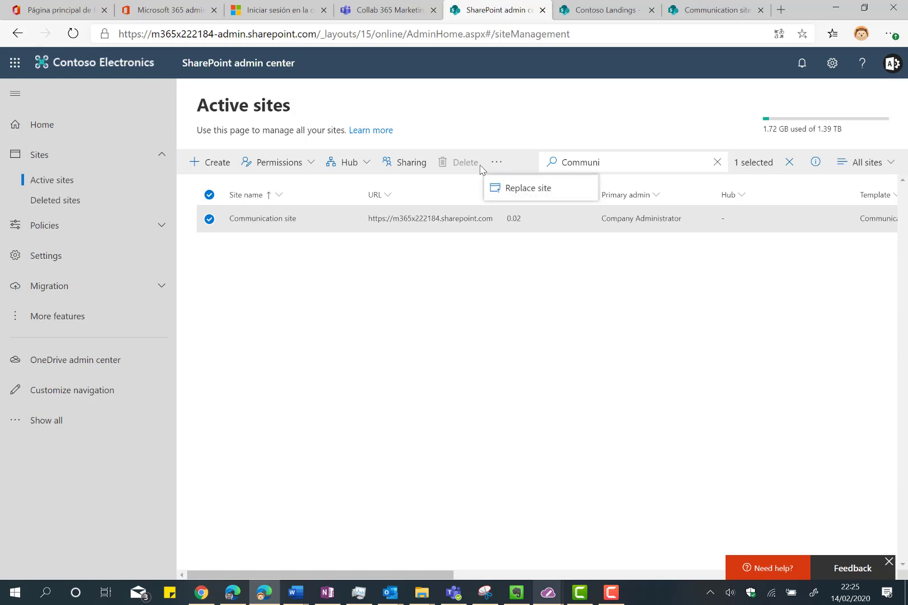
pyautogui.click(517, 189)
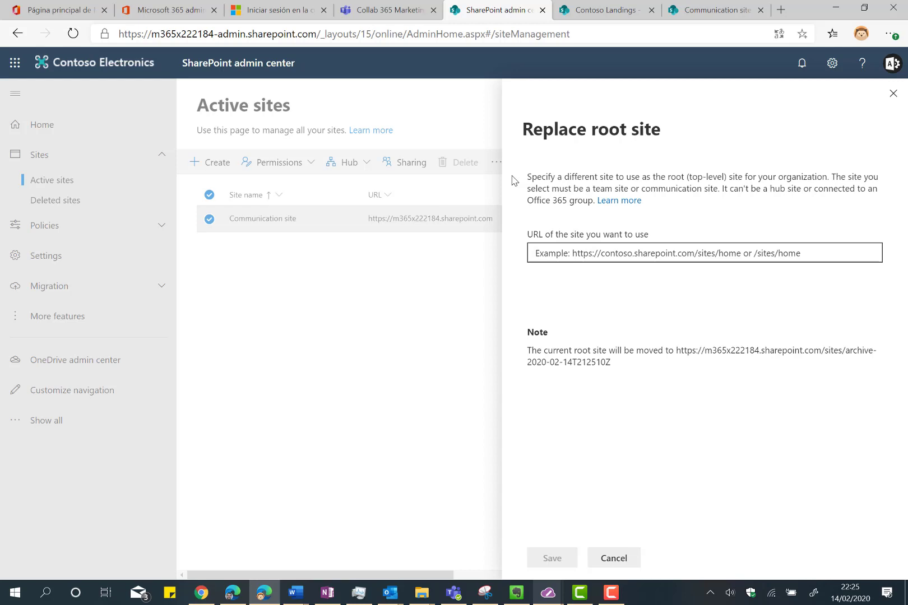
pyautogui.click(580, 245)
pyautogui.hotkey('ctrl', 'v')
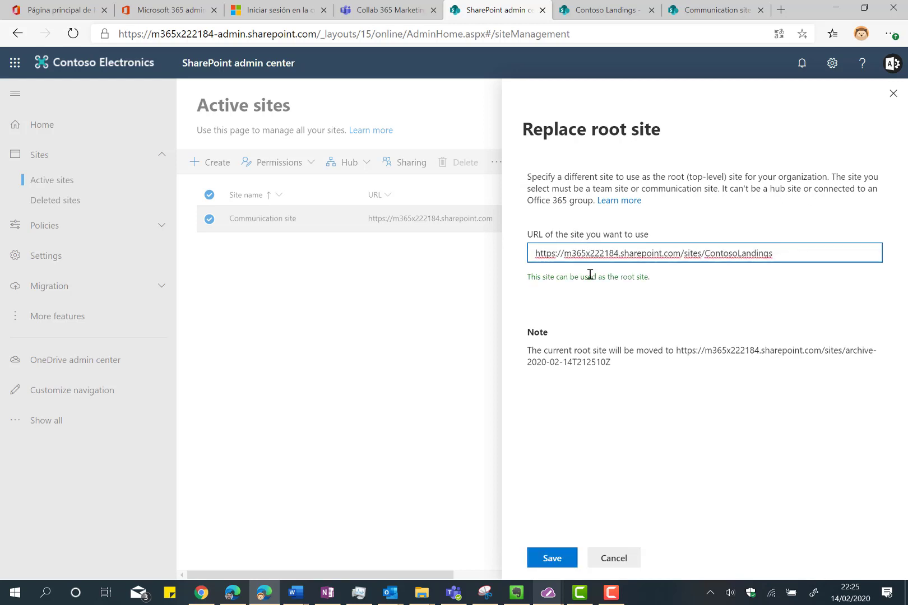
# Review the requirements for a replacement root site and save the replacement
pyautogui.moveTo(639, 277); pyautogui.dragTo(609, 277)
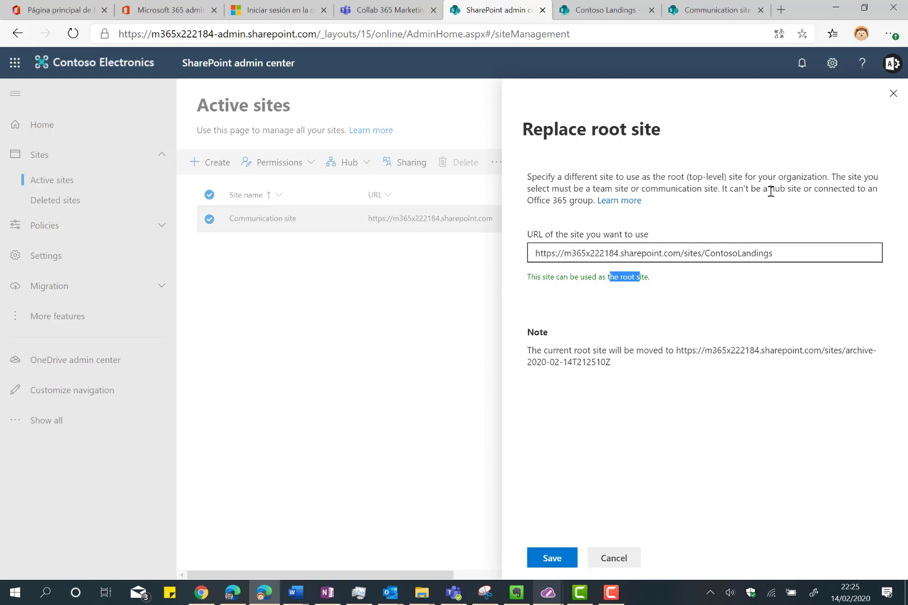
pyautogui.moveTo(770, 190); pyautogui.dragTo(800, 191)
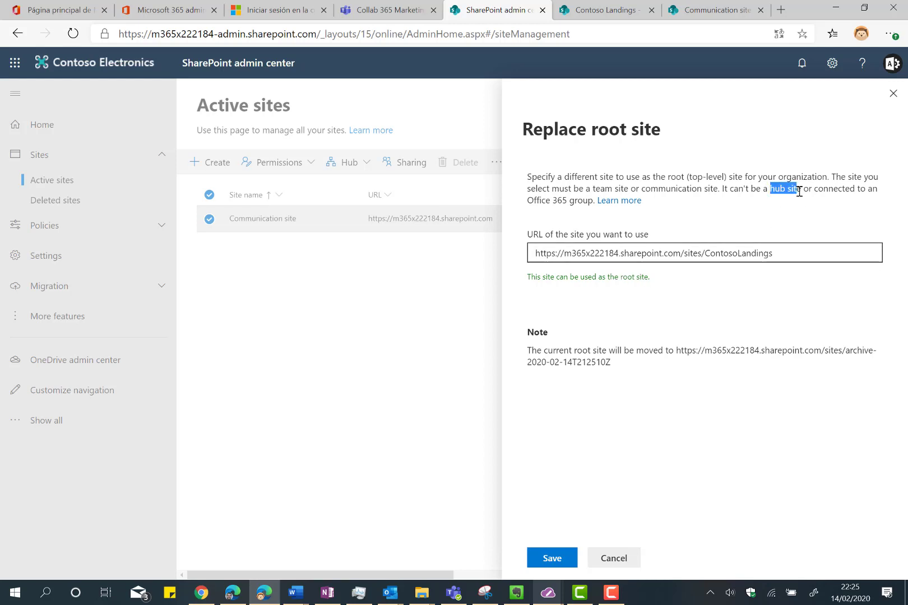
pyautogui.click(858, 192)
pyautogui.moveTo(600, 189); pyautogui.dragTo(624, 192)
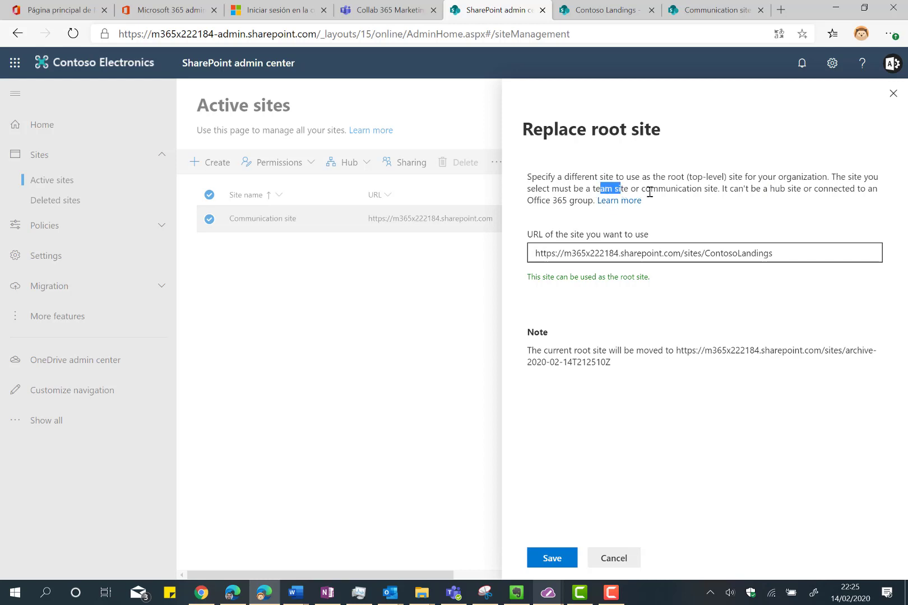
pyautogui.click(647, 189)
pyautogui.click(553, 559)
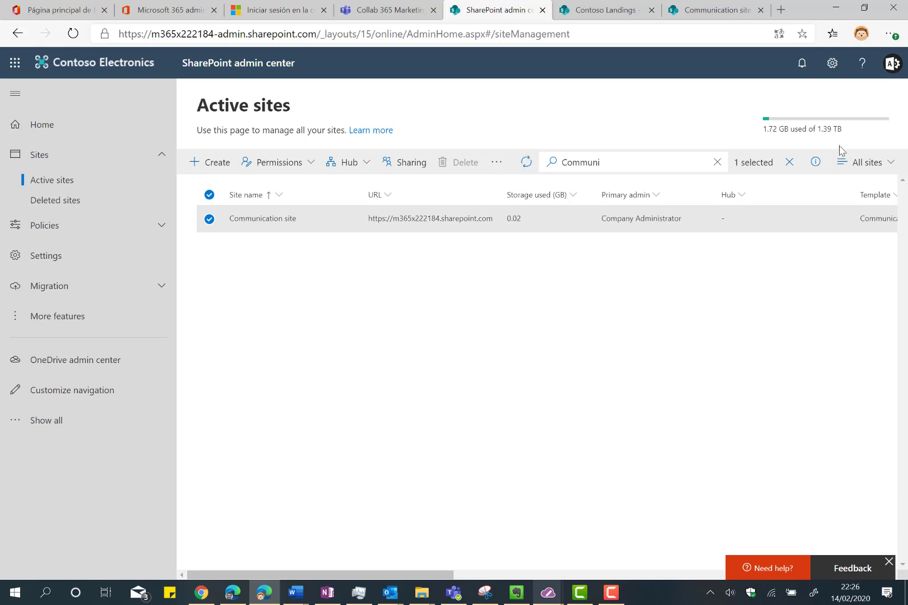
# Reload the root Communication site and the Contoso Landings site to check whether the swap has taken effect
pyautogui.click(684, 16)
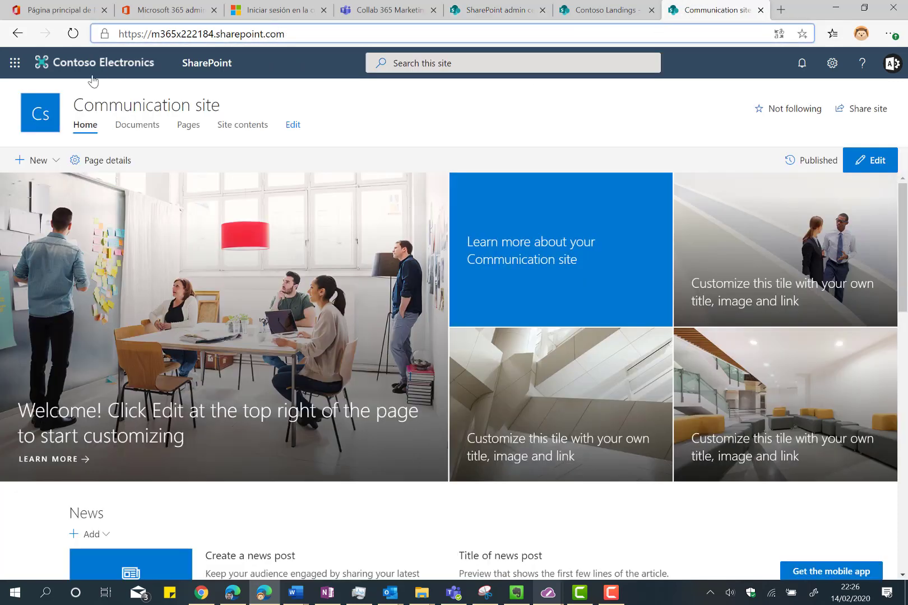
pyautogui.click(73, 35)
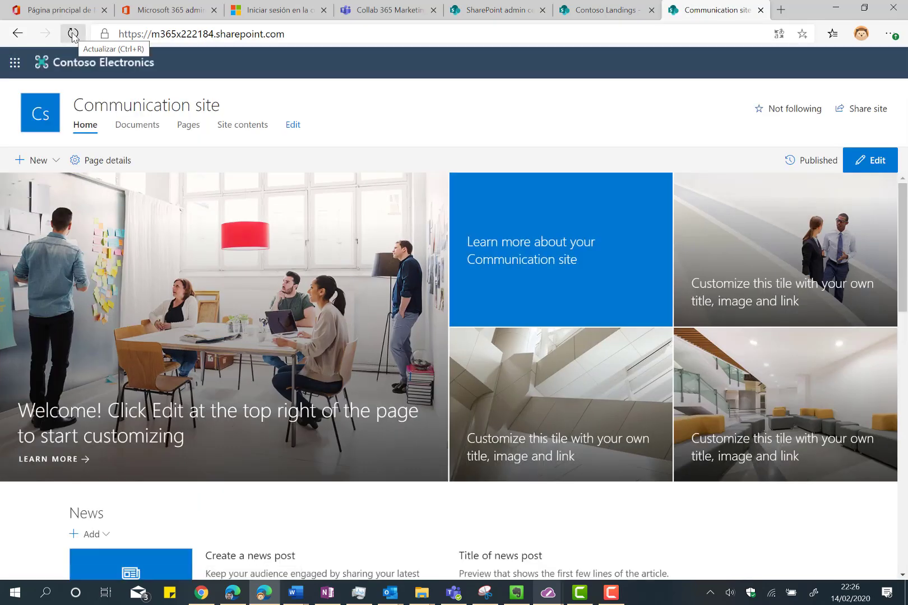
pyautogui.click(628, 7)
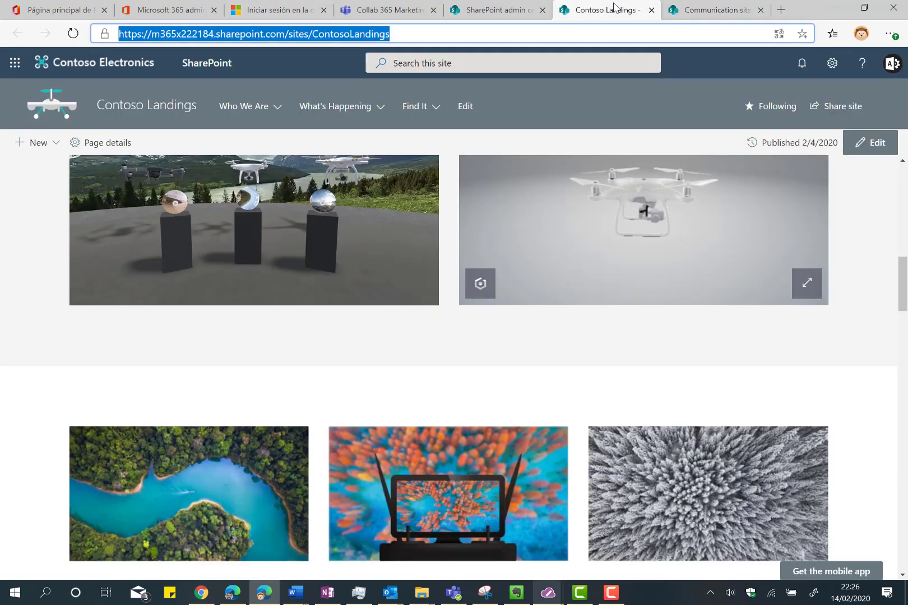
pyautogui.press('F5')
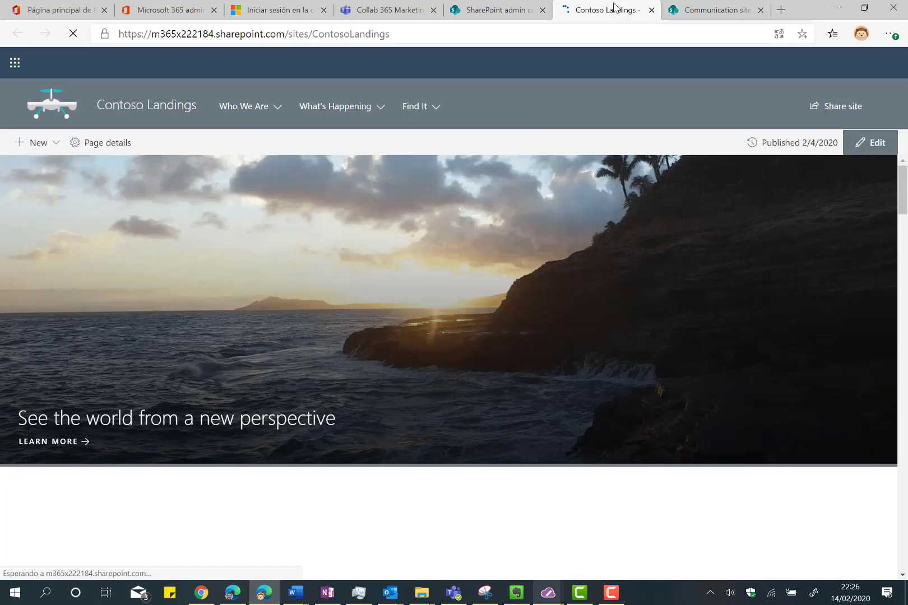
# Check the progress of the root site replacement in the SharePoint admin center and close the progress details
pyautogui.click(482, 9)
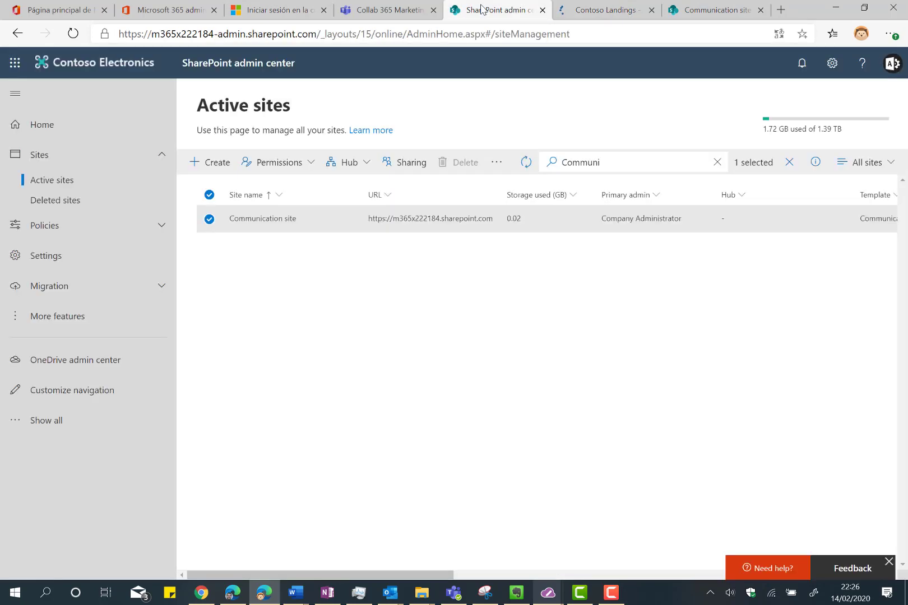
pyautogui.click(526, 162)
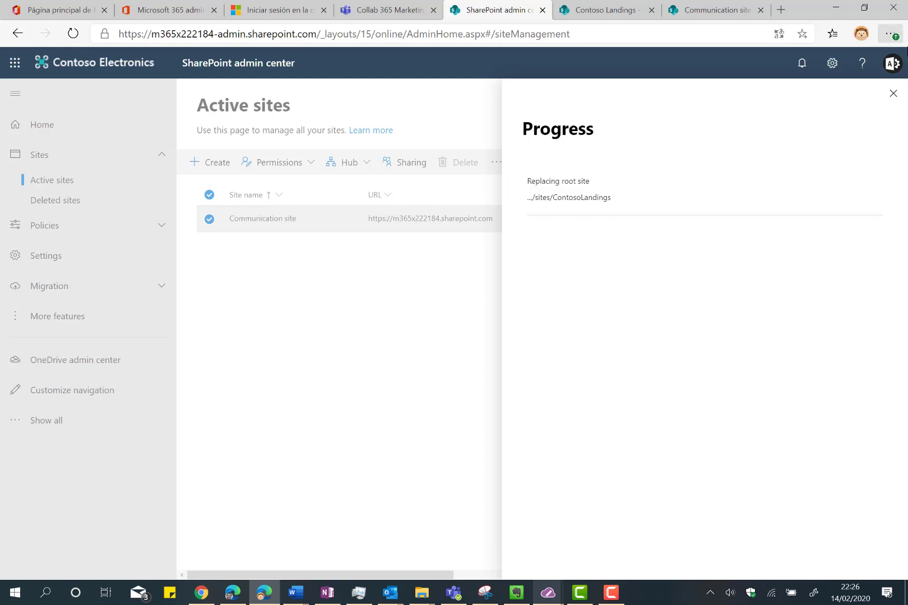
pyautogui.click(885, 101)
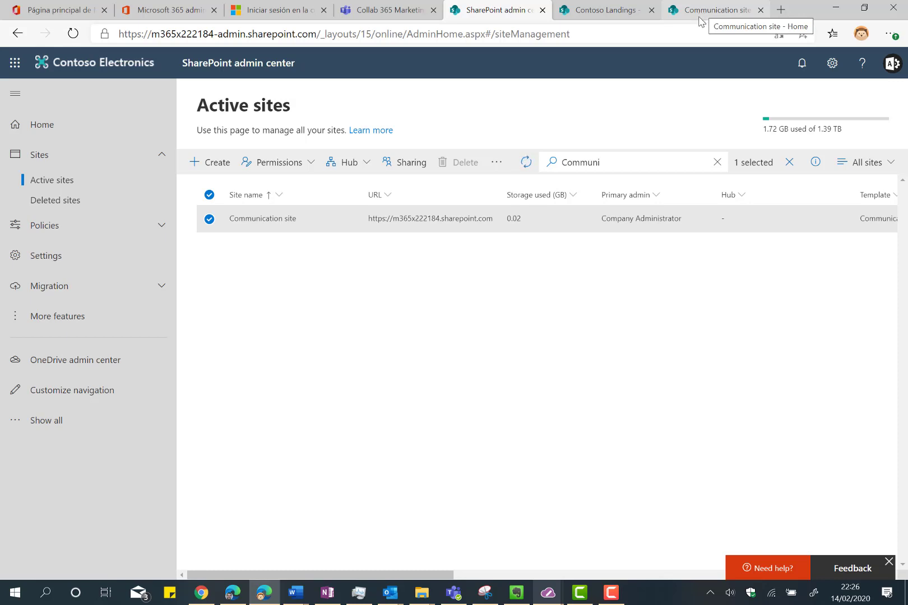
pyautogui.click(611, 595)
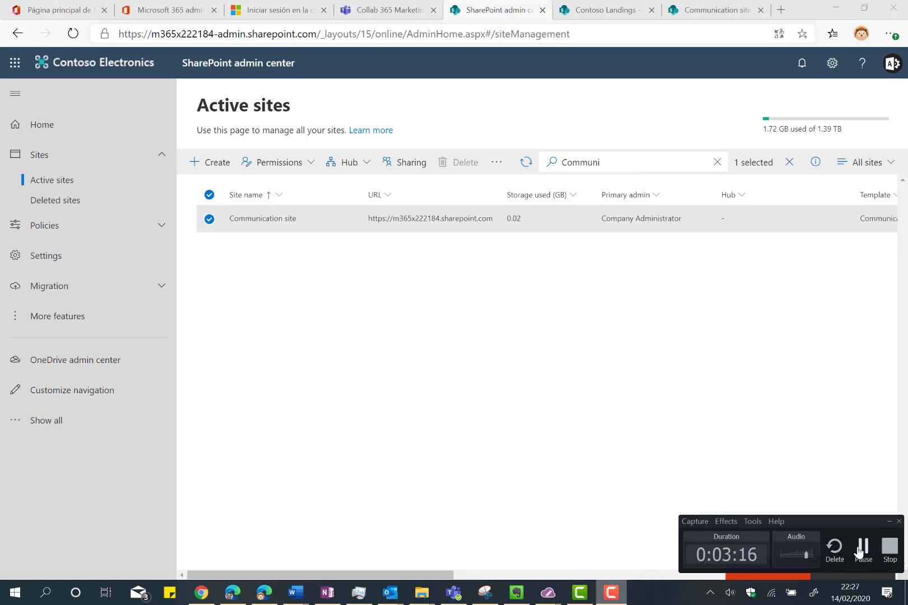
pyautogui.click(858, 552)
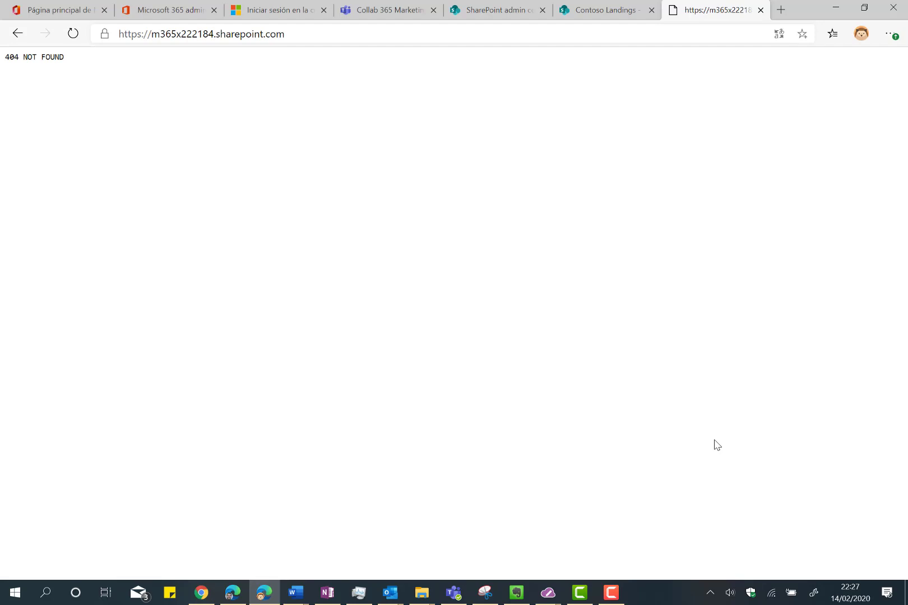
pyautogui.moveTo(613, 599)
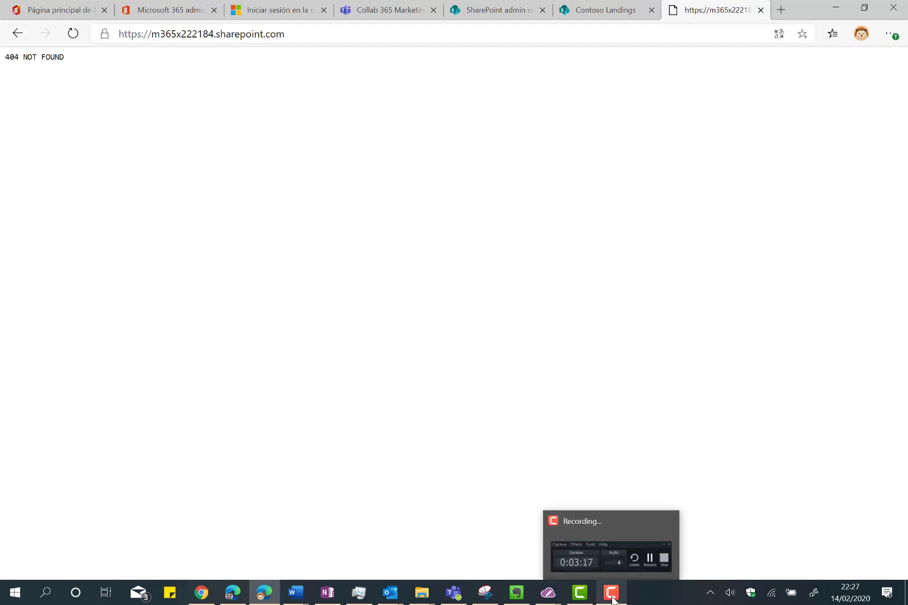
pyautogui.click(614, 599)
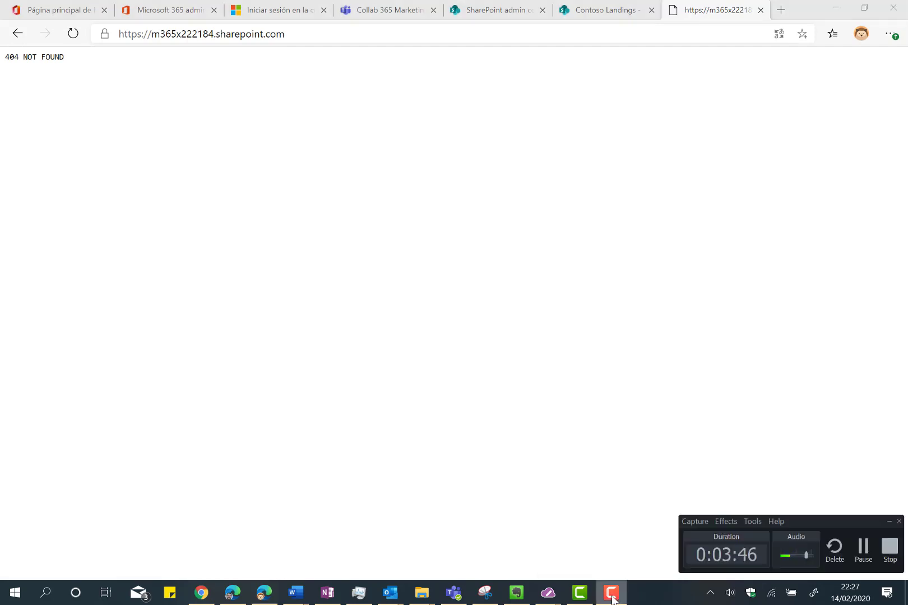
pyautogui.click(863, 552)
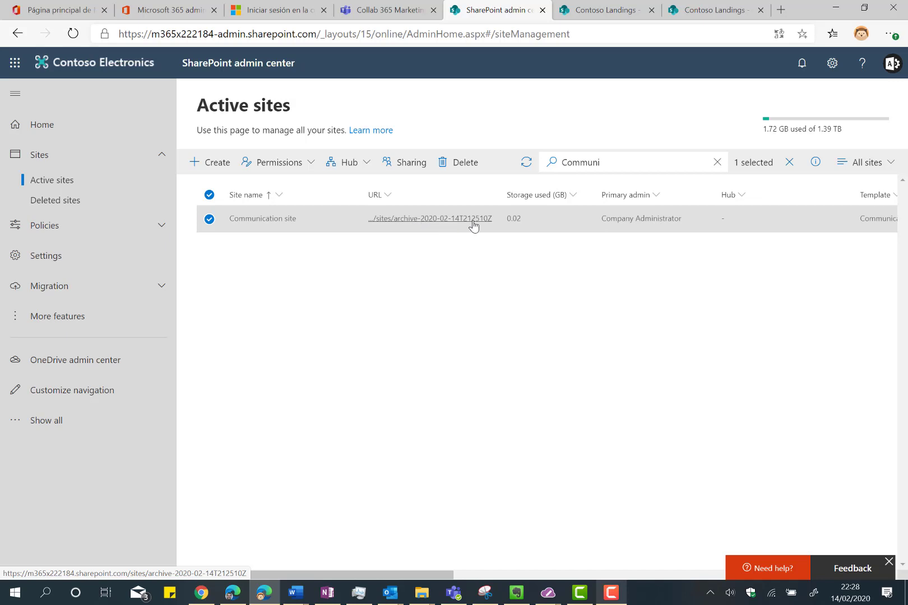
# Check the Communication site at its archive URL and reload the Contoso Landings site at its former /sites/ContosoLandings address
pyautogui.click(441, 220)
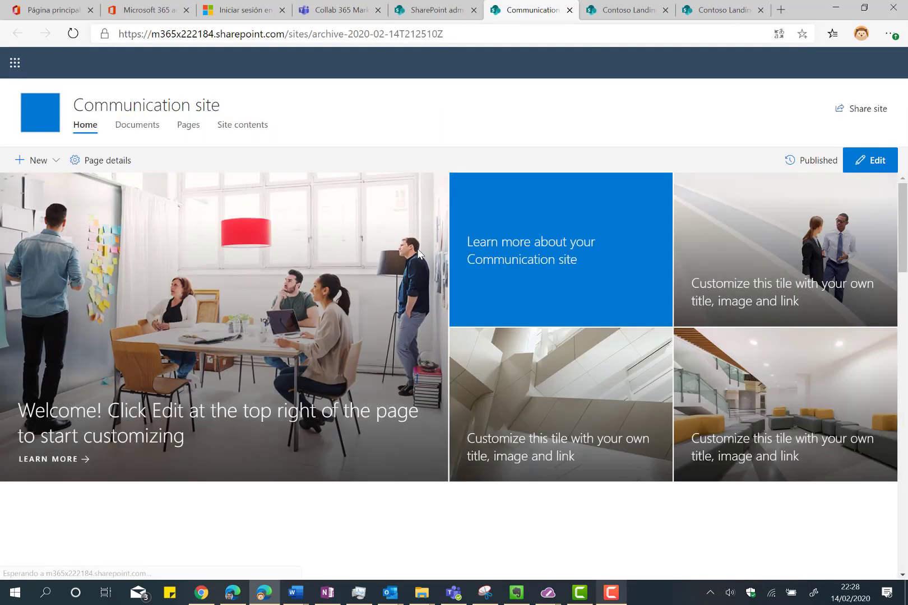
pyautogui.click(569, 10)
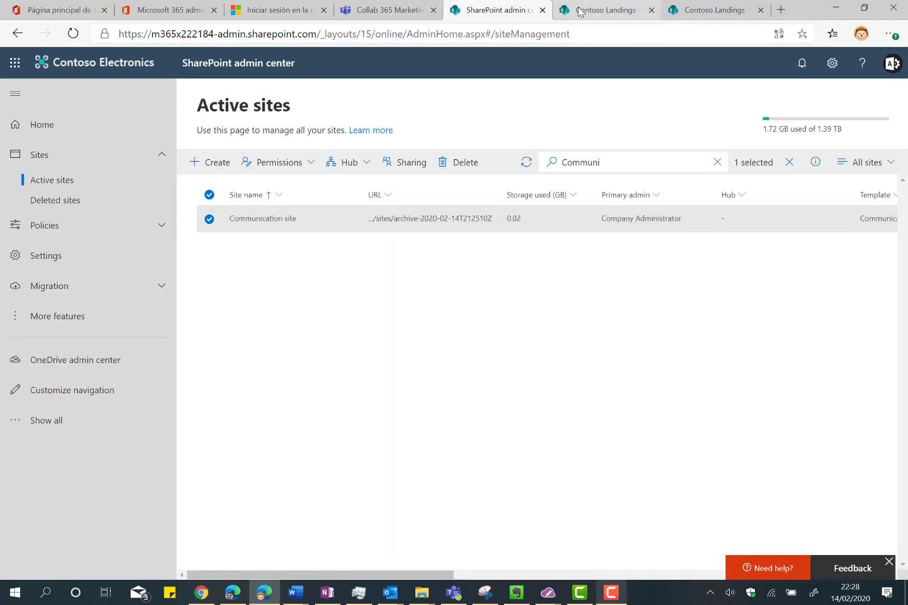
pyautogui.click(581, 10)
pyautogui.click(230, 34)
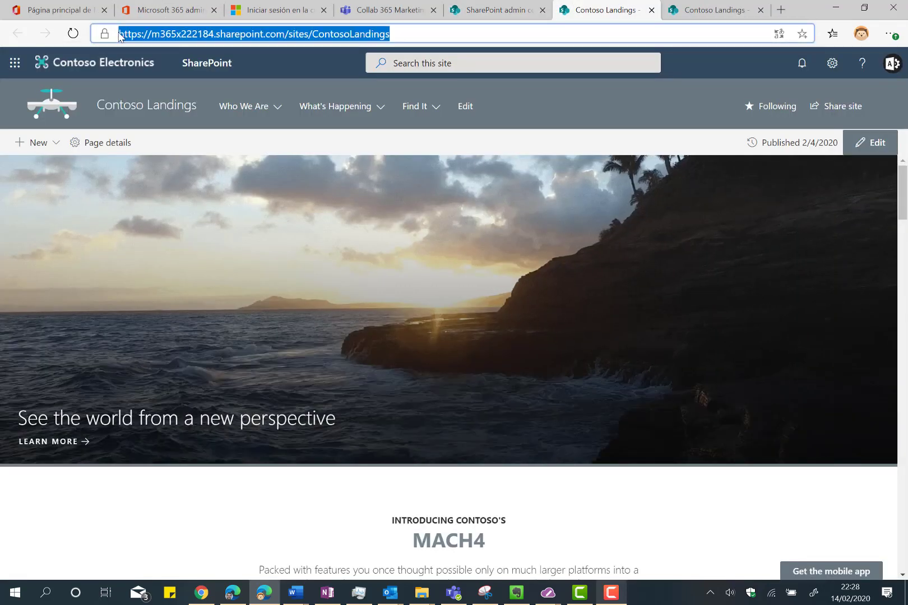
pyautogui.click(72, 35)
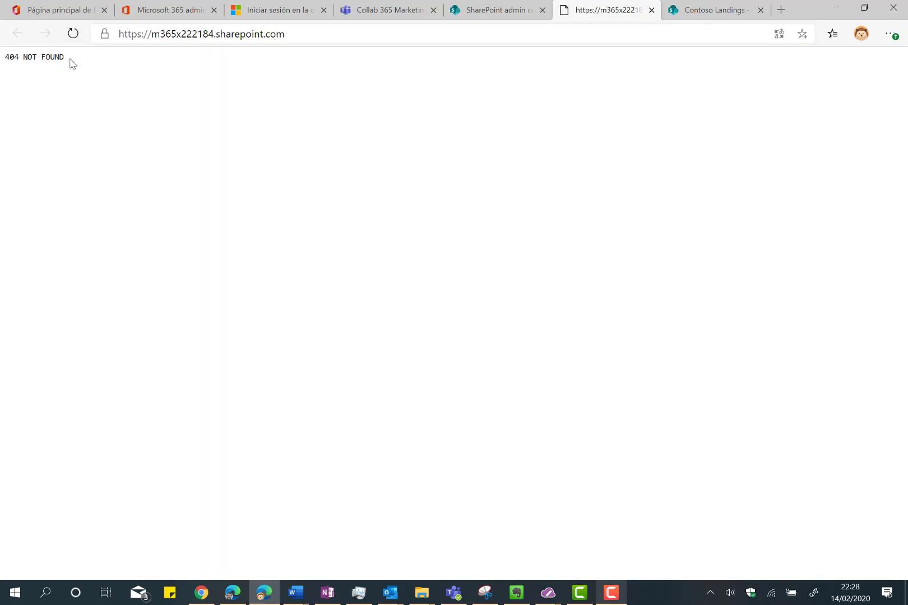
pyautogui.moveTo(72, 63); pyautogui.dragTo(2, 57)
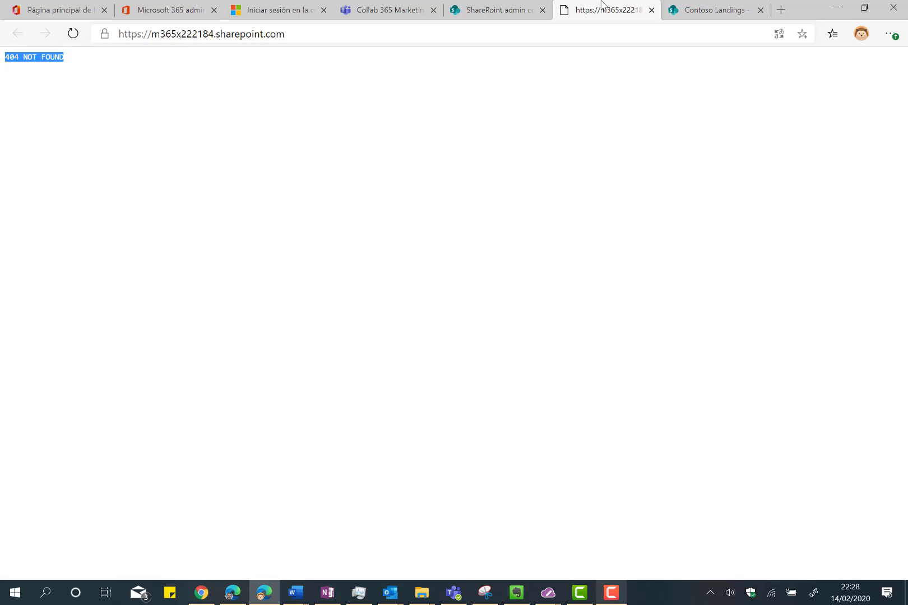
# Close the page for the old address, reload the Contoso Landings site at the root URL and look through its home page
pyautogui.click(652, 11)
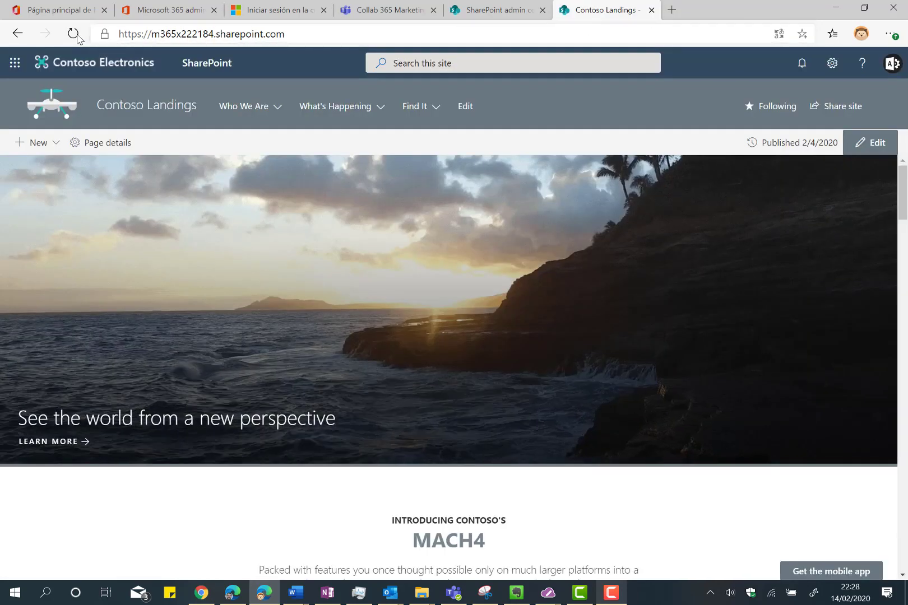
pyautogui.click(74, 35)
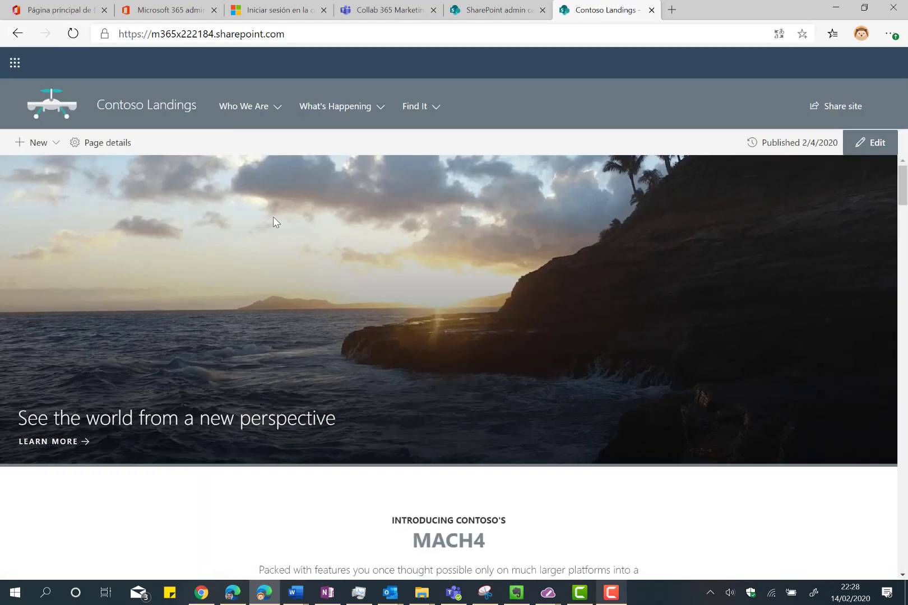
pyautogui.scroll(-5, 150, 338)
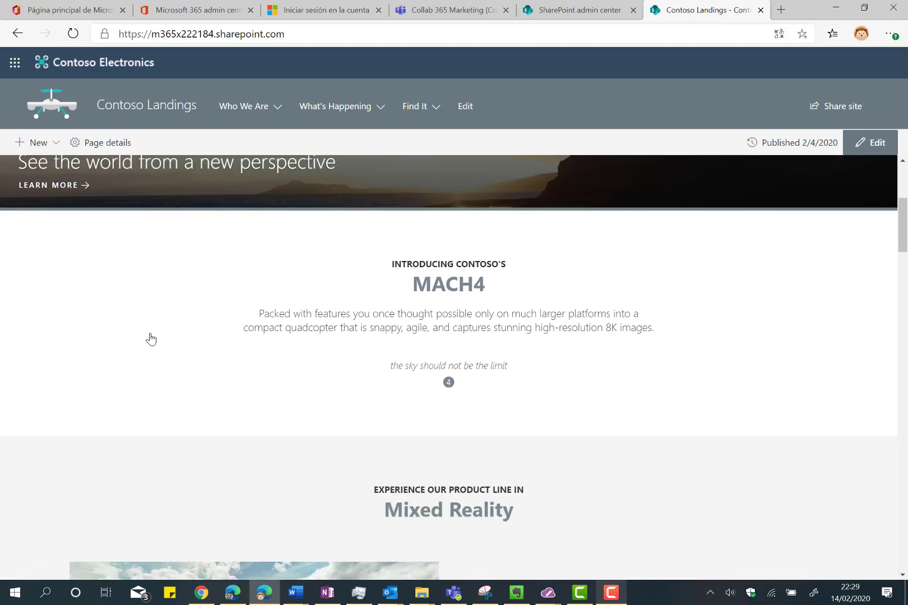
pyautogui.scroll(-9, 150, 338)
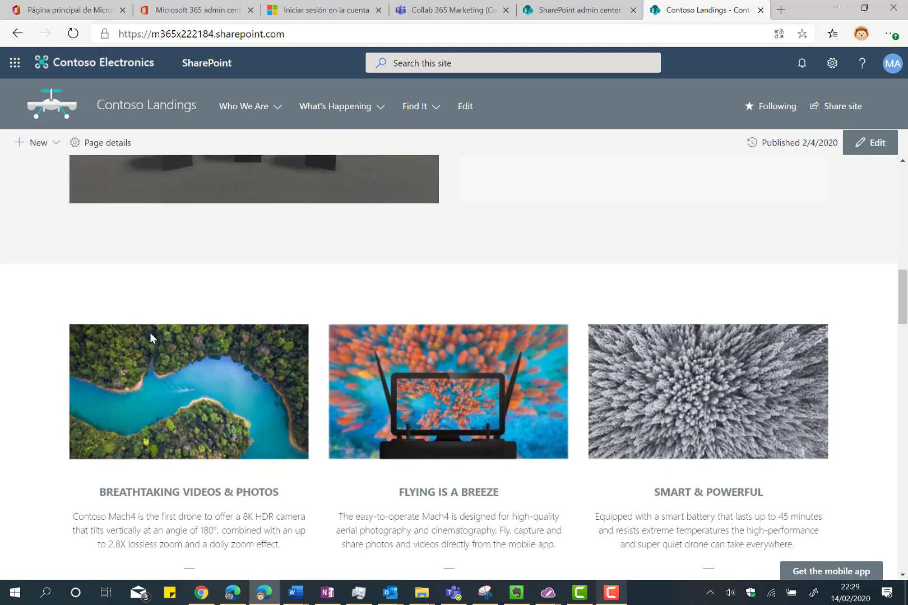
pyautogui.scroll(3, 149, 333)
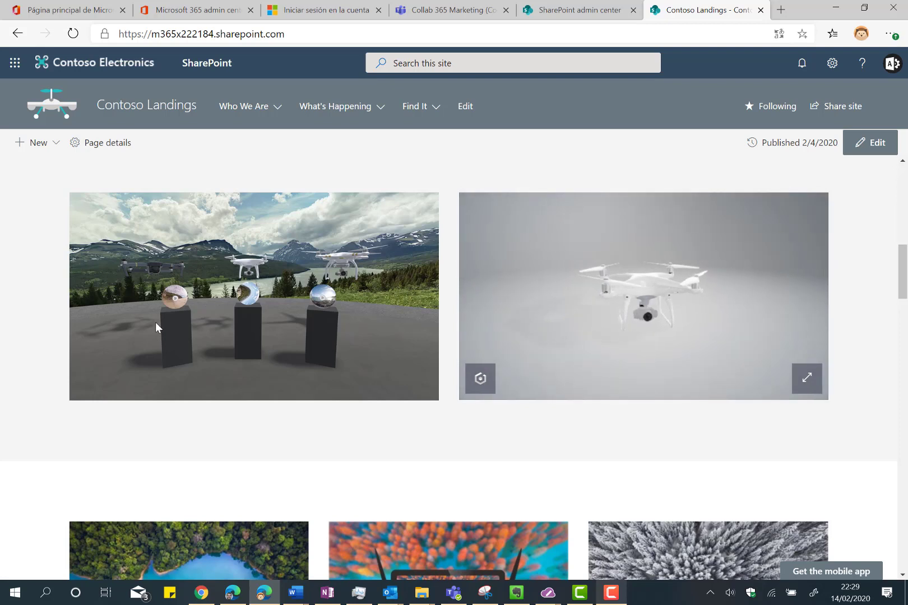
# Return to the SharePoint admin center and search the active sites for "Contoso"
pyautogui.click(564, 14)
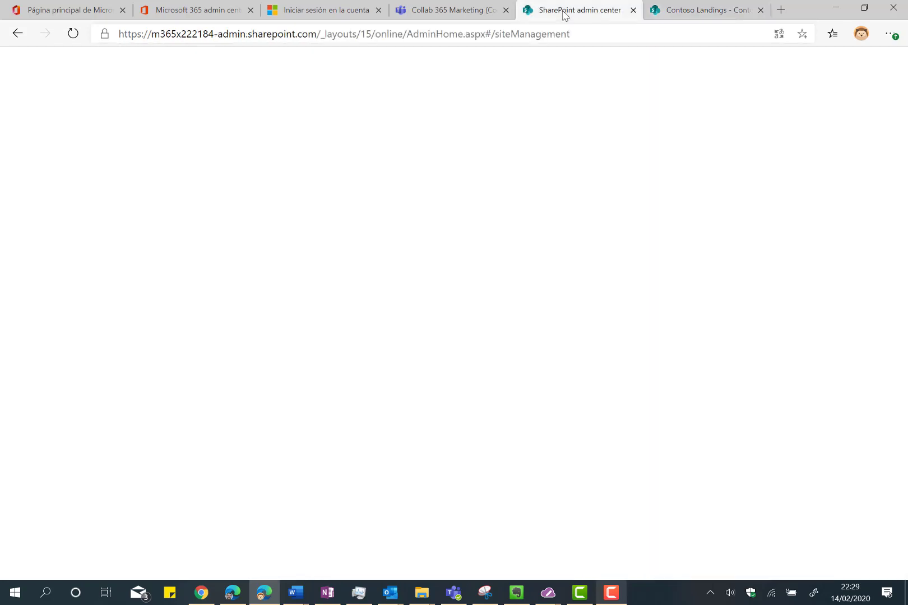
pyautogui.moveTo(663, 163); pyautogui.dragTo(536, 168)
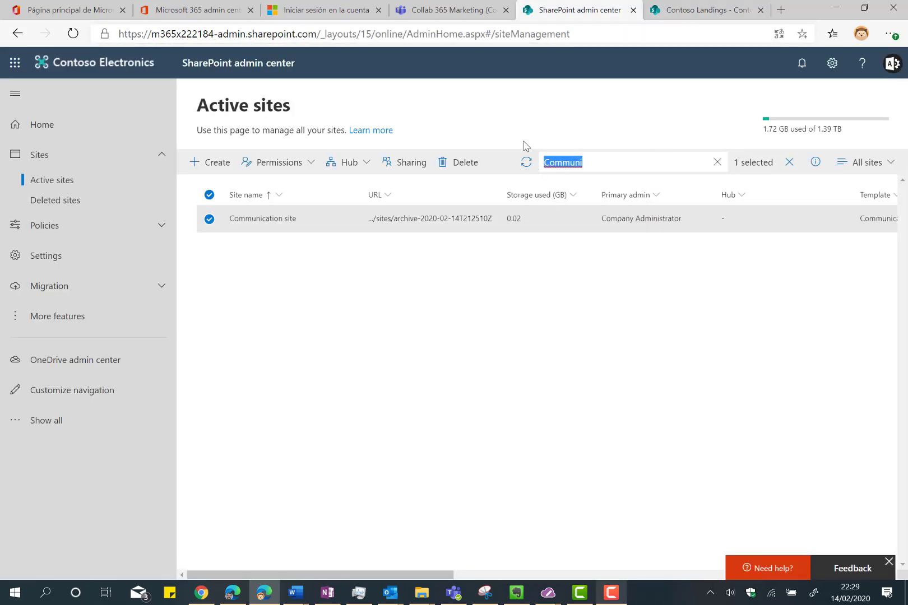
pyautogui.write('Contoso')
pyautogui.press('Return')
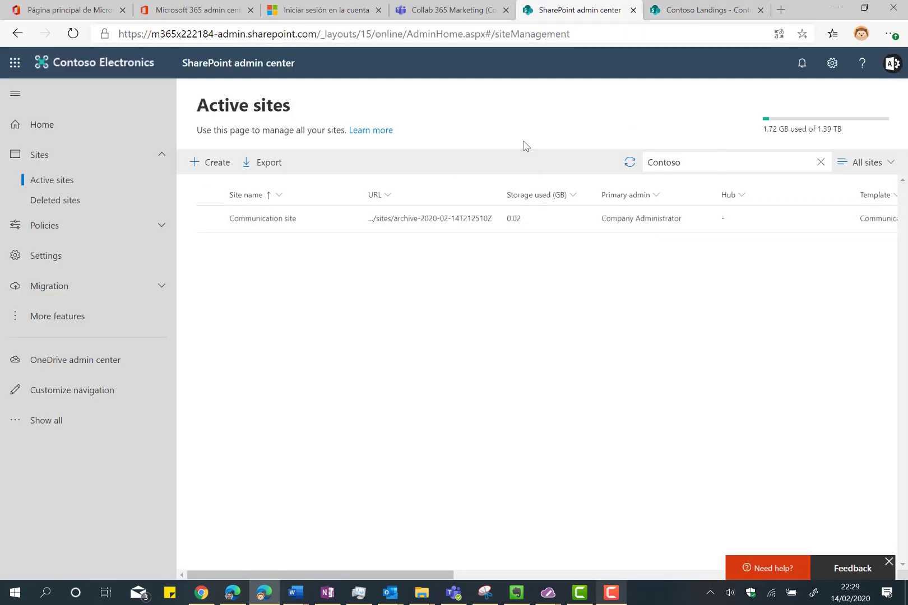